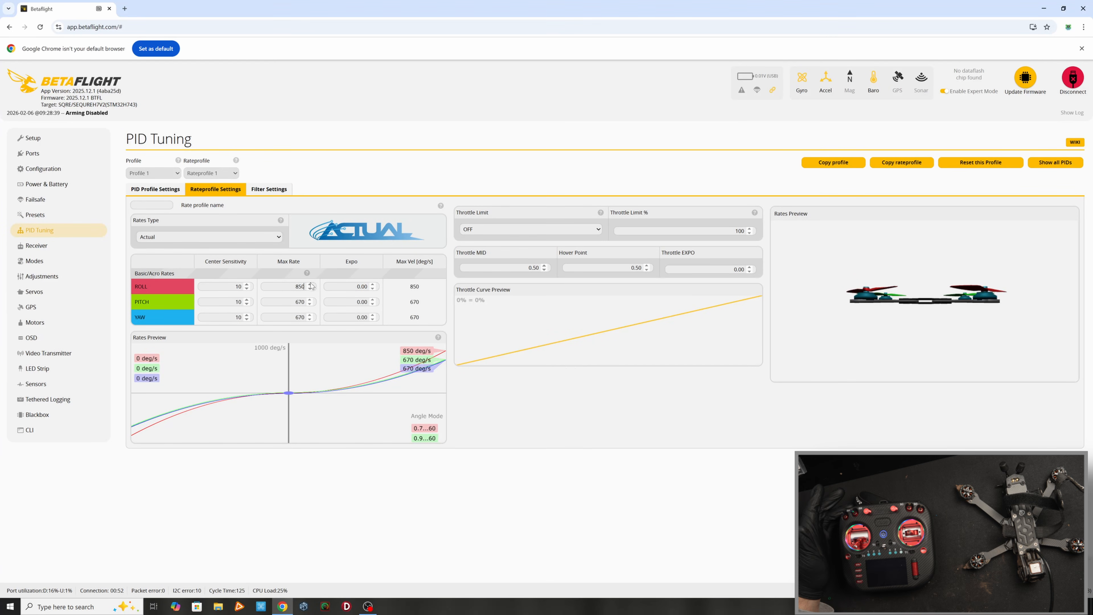
Set the Max Rate to 900 for roll and pitch and 800 for yaw, with Expo 0.05, 0.05 and 0.07
click(310, 289)
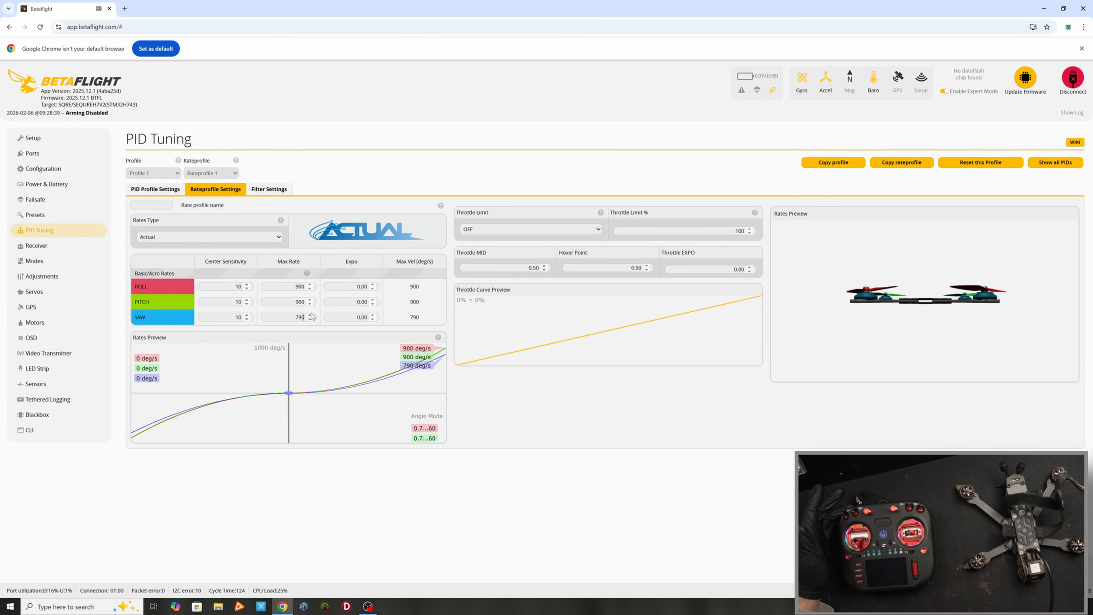
click(372, 284)
click(372, 284)
click(373, 284)
click(372, 284)
click(373, 284)
click(372, 300)
click(373, 300)
click(373, 300)
click(372, 300)
click(373, 299)
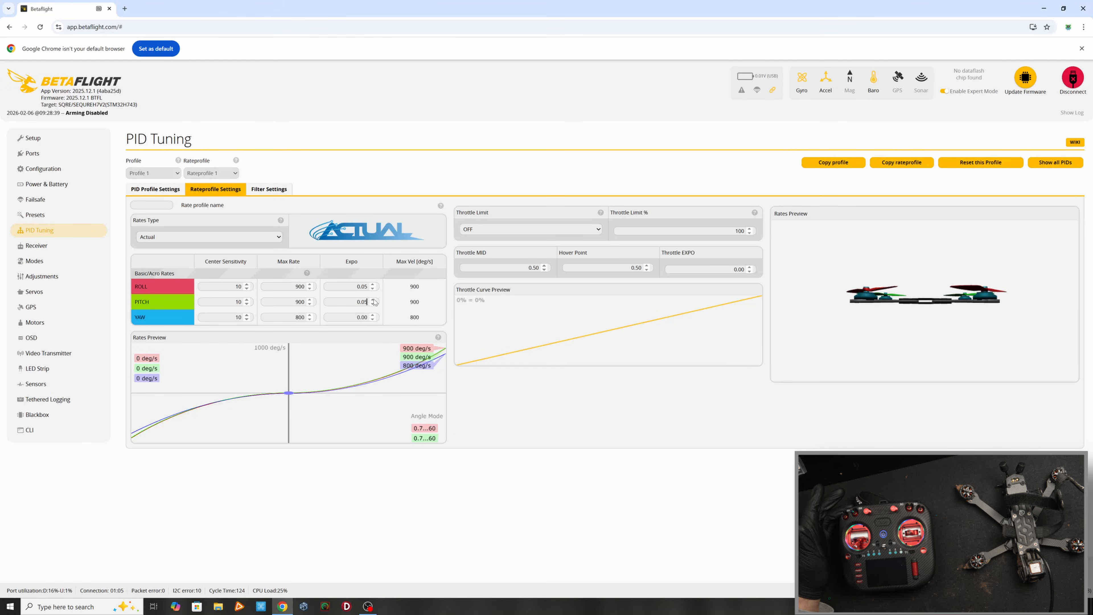
click(373, 315)
click(373, 315)
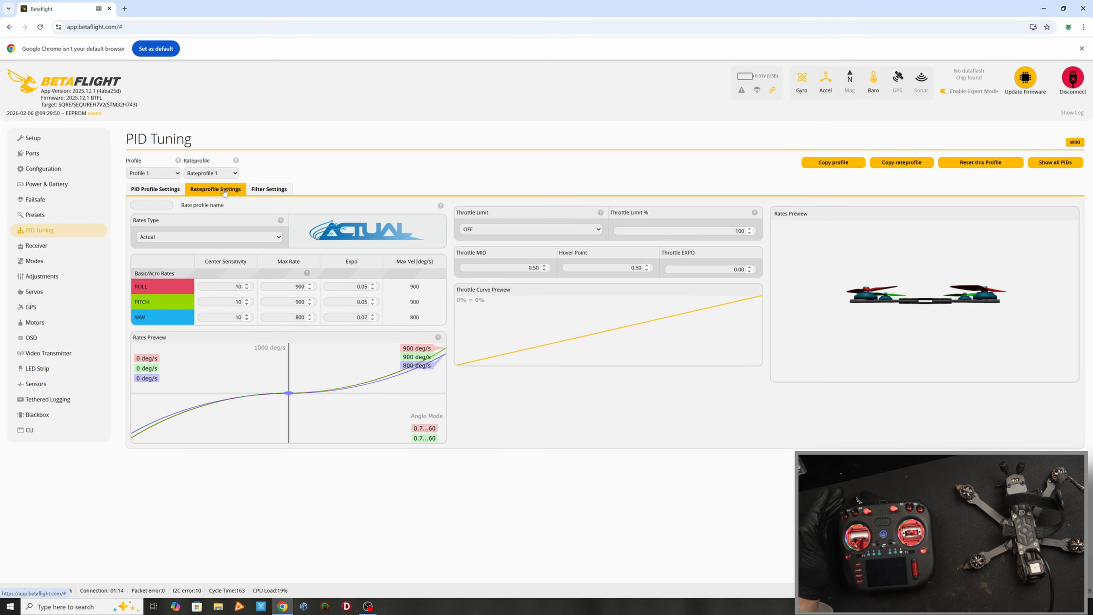
Name Rateprofile 1 "my rates" and save it
click(151, 207)
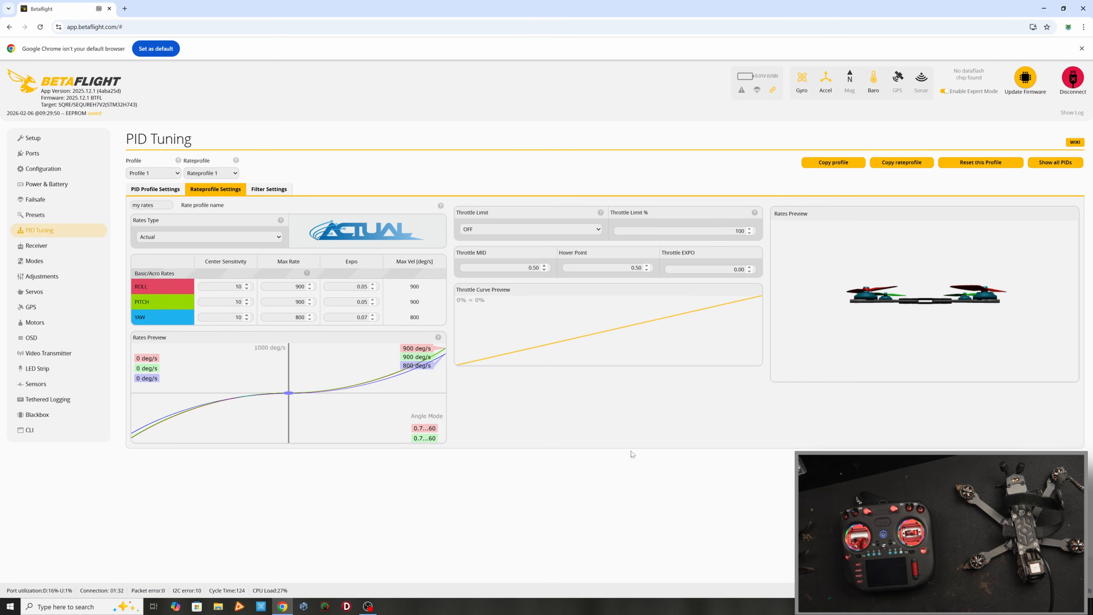
key(Return)
Switch to Rateprofile 2 and set the Expo for roll, pitch and yaw to 0.20
click(235, 173)
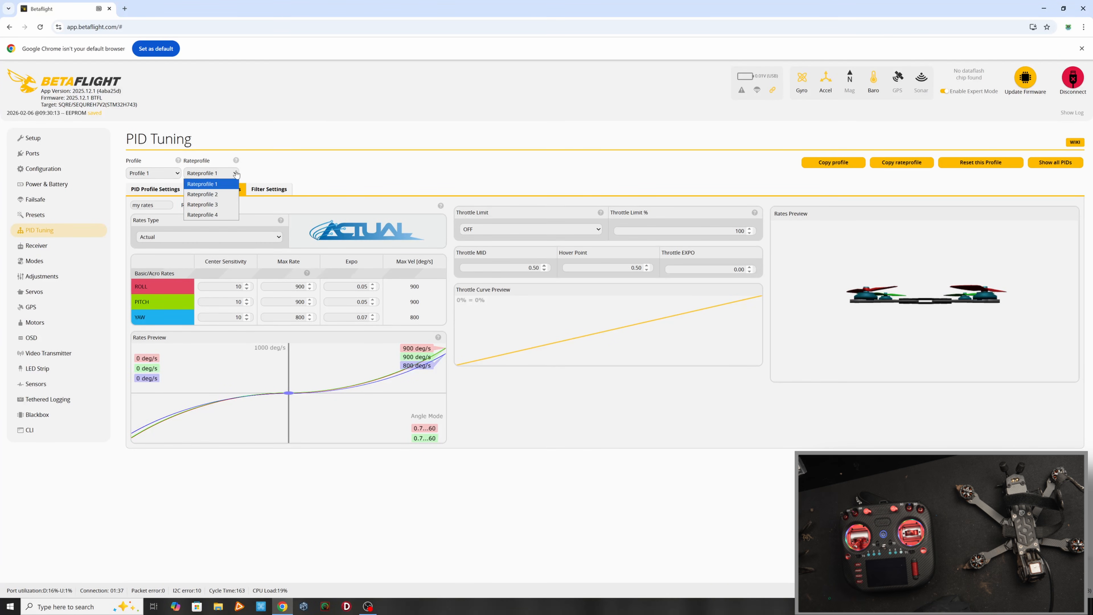
click(227, 195)
double_click(234, 286)
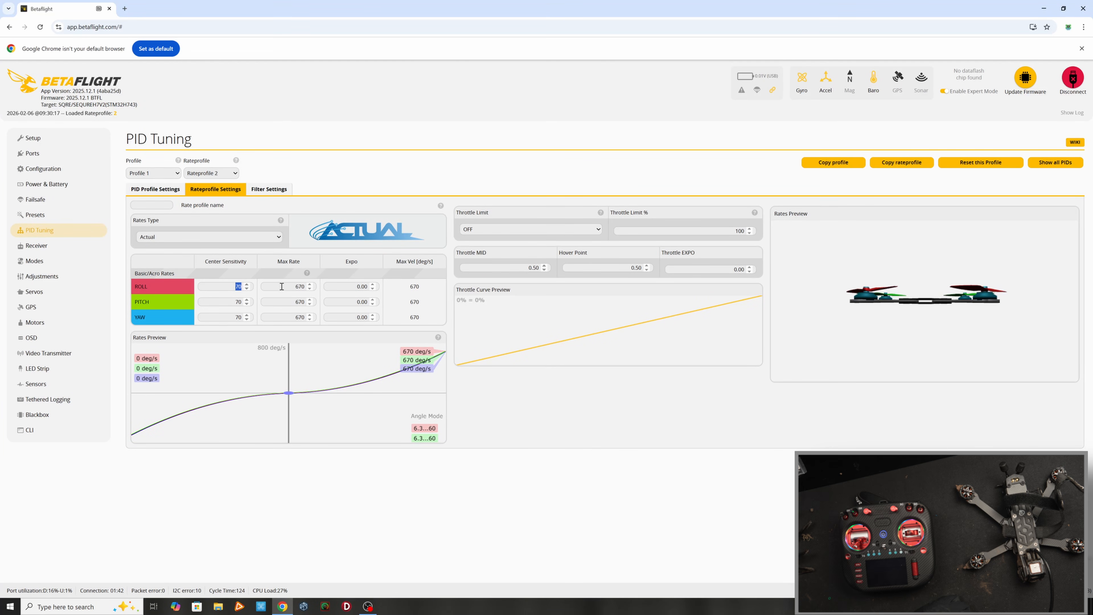
drag(360, 286, 375, 290)
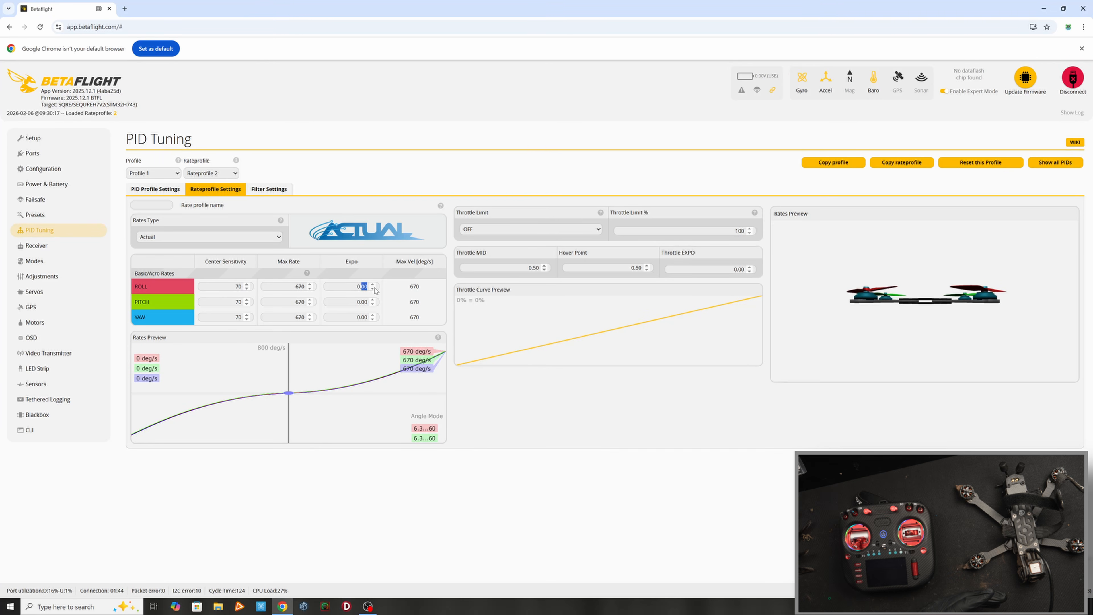
text(2)
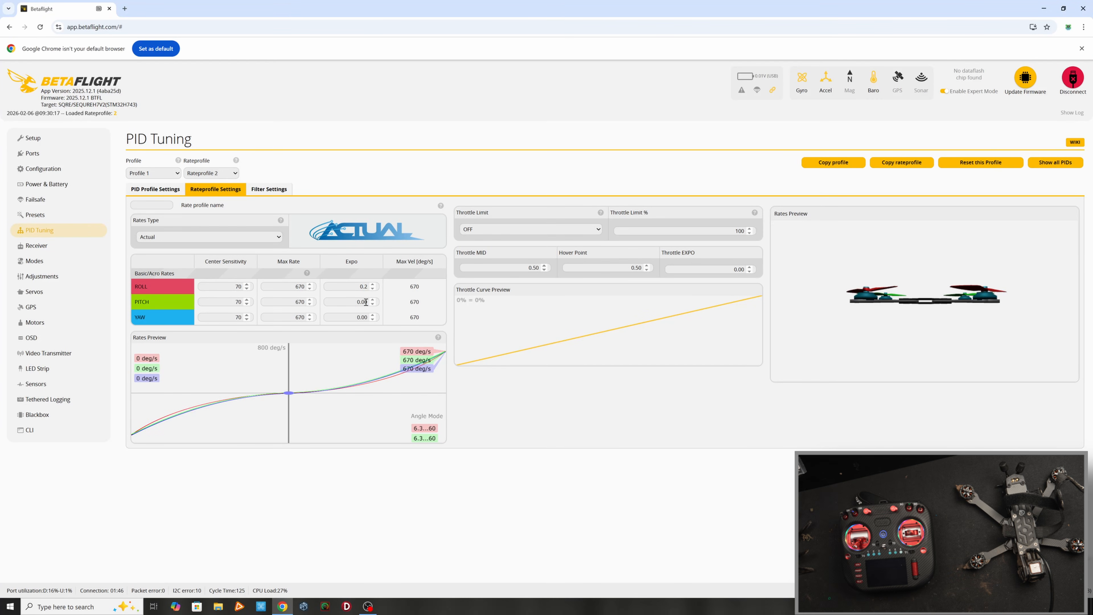
text(2)
mouse_move(361, 302)
mouse_down()
mouse_move(375, 305)
mouse_move(370, 318)
mouse_up()
text(2)
Name Rateprofile 2 "newbie", give it a SCALE throttle limit of 75%, and save
click(165, 204)
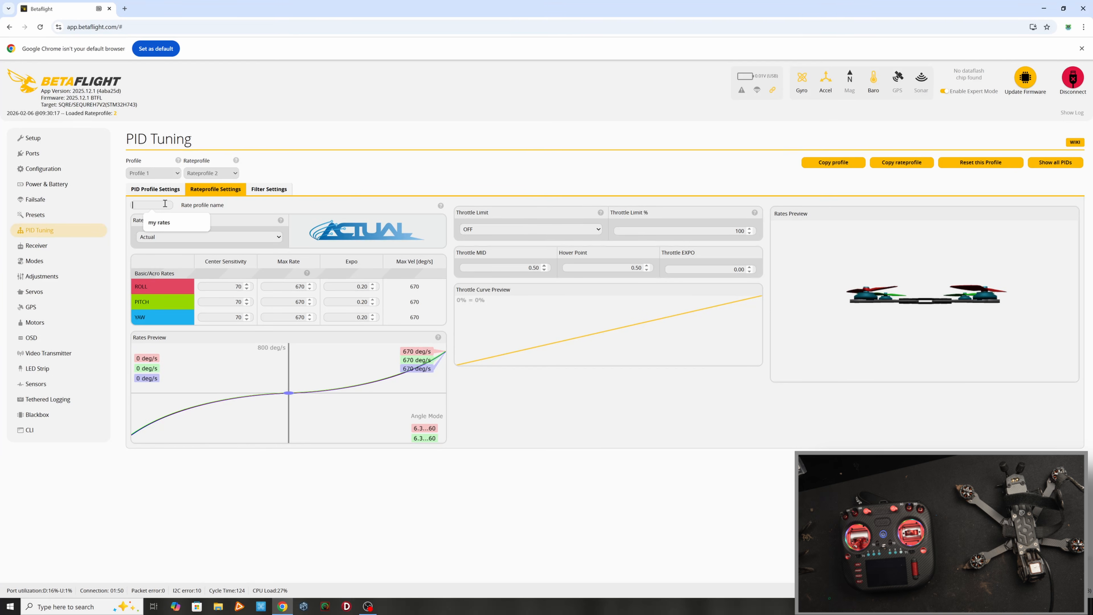
text(newbie)
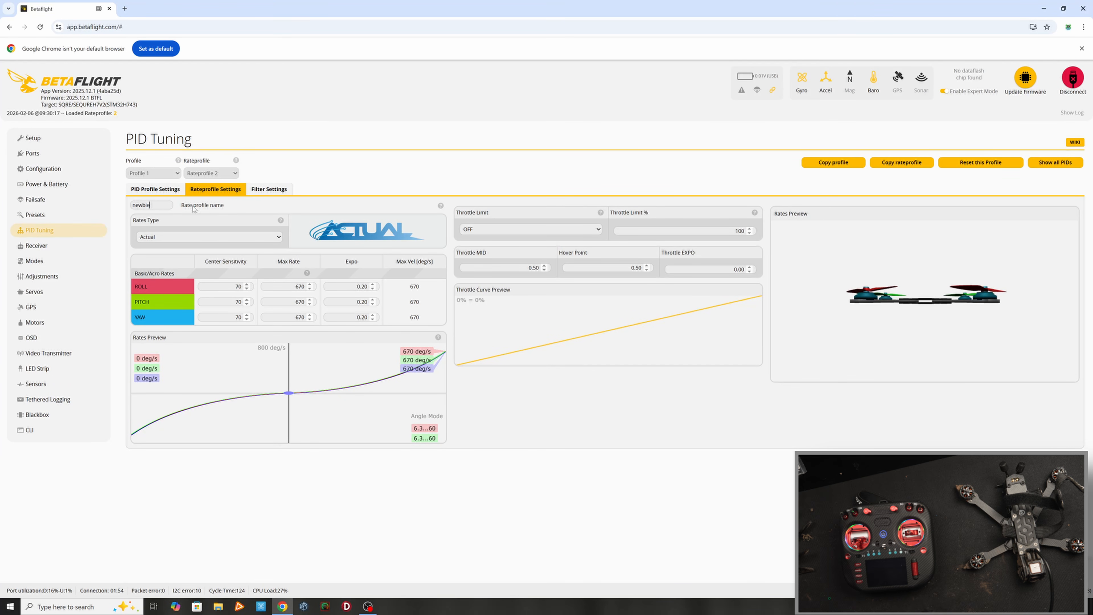
click(599, 229)
click(560, 249)
drag(727, 232, 775, 235)
text(75)
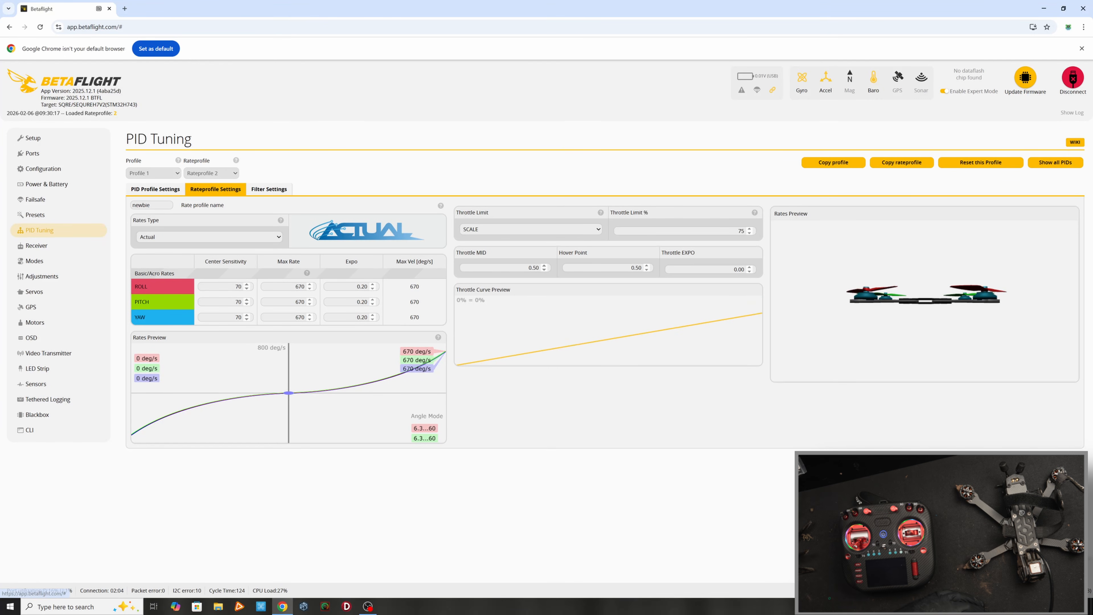
click(1063, 573)
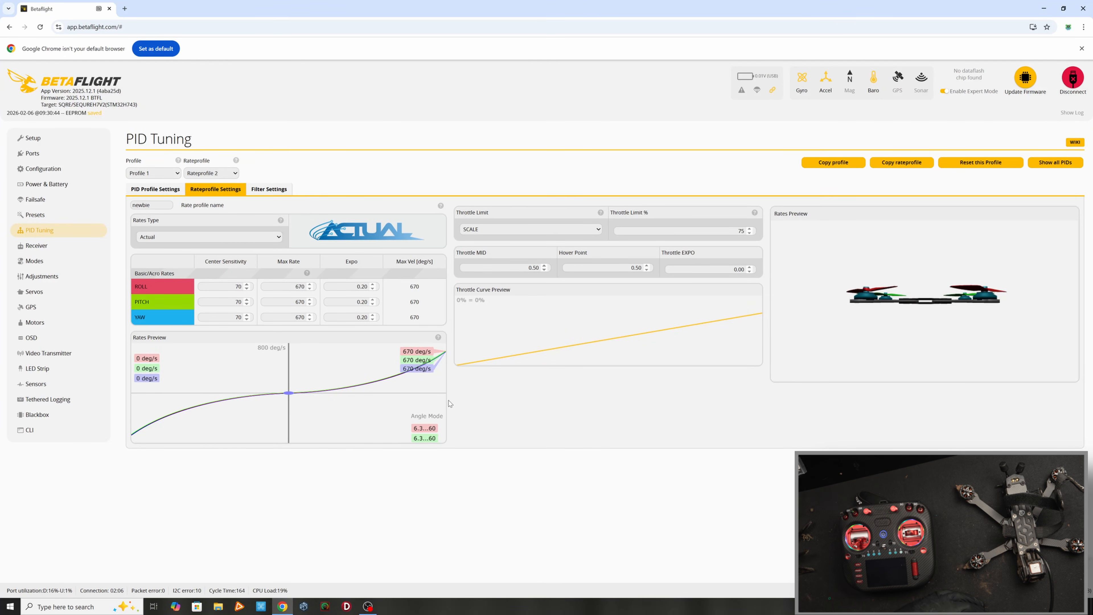
Switch to Rateprofile 3 and name it "crazy"
click(213, 173)
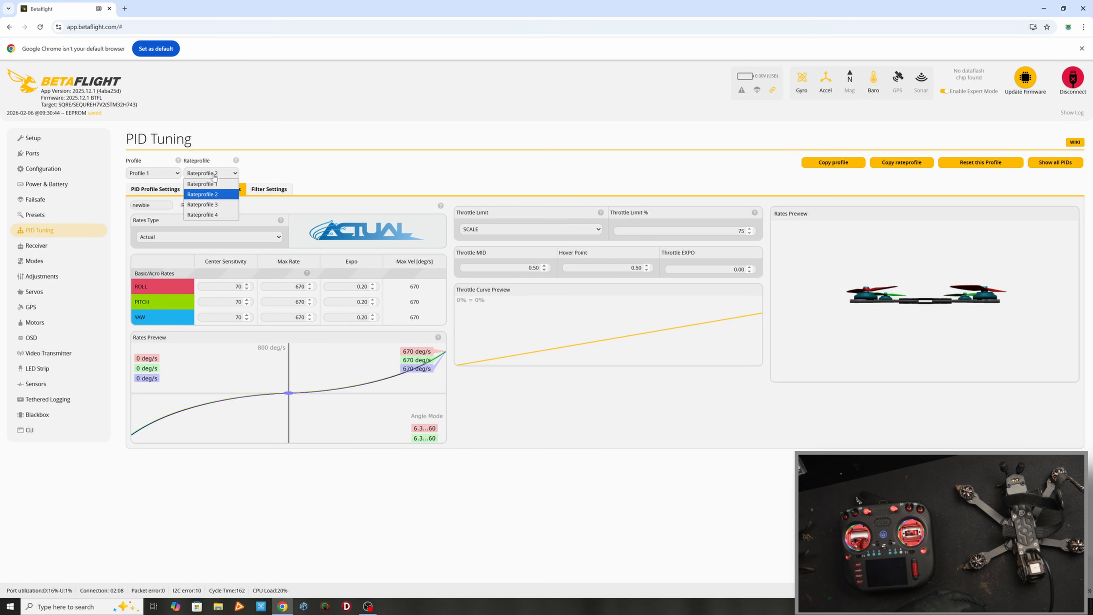
click(211, 204)
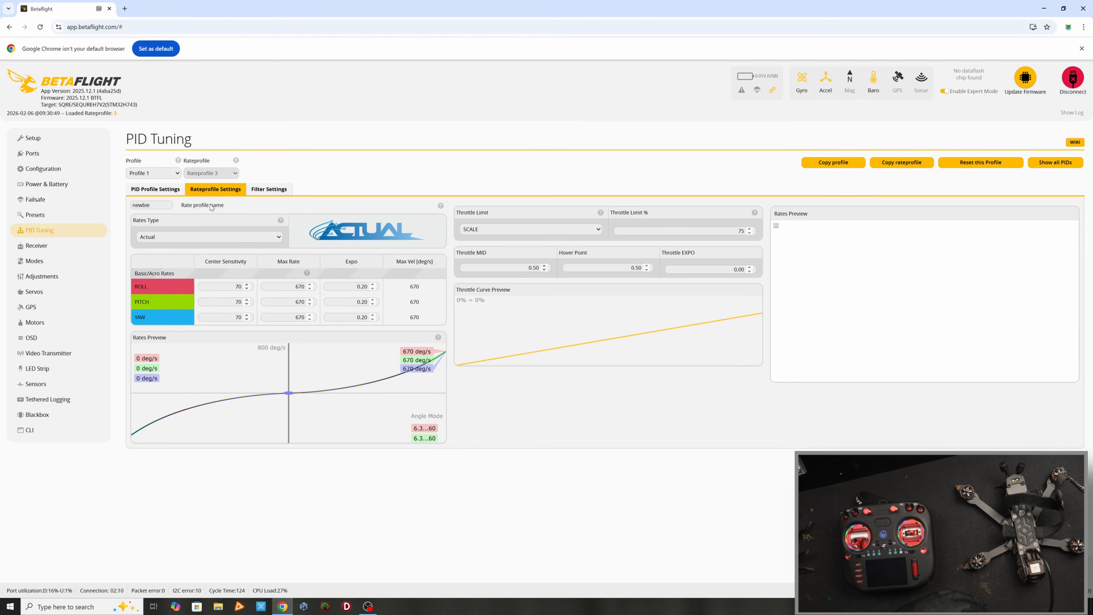
click(165, 205)
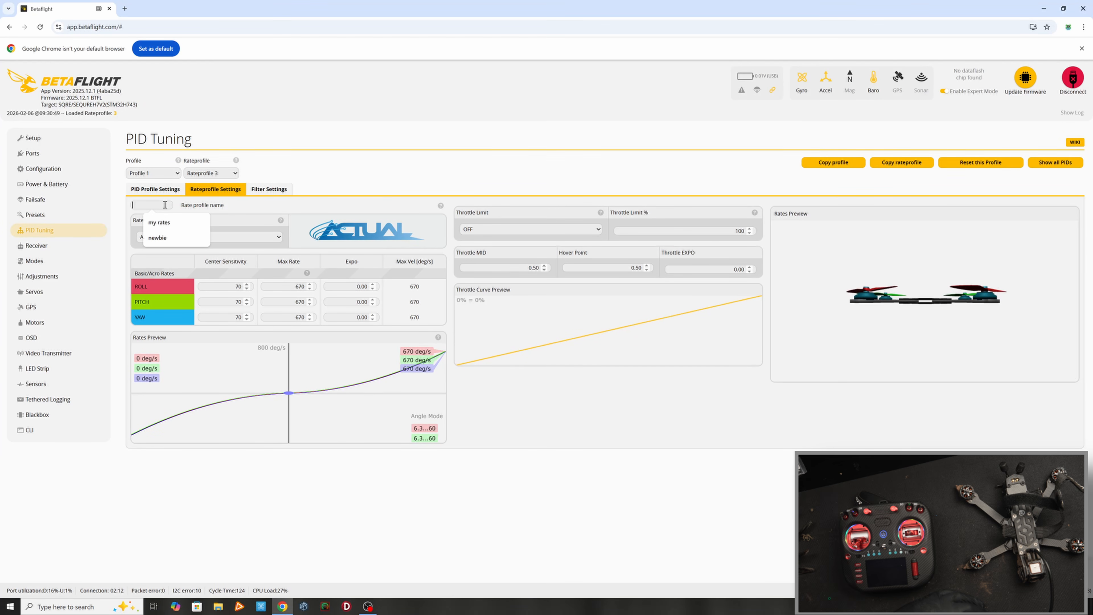
text(craz)
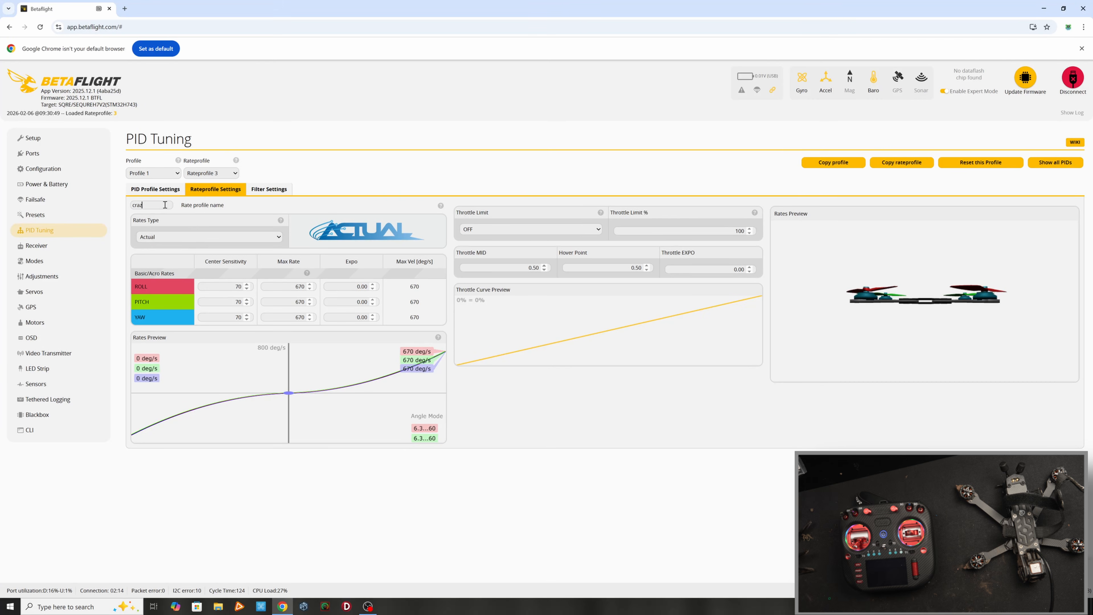
Set the Center Sensitivity of the "crazy" rate profile to 10 for roll, pitch and yaw
key(Tab)
key(Tab)
text(10)
key(Tab)
text(10)
key(Tab)
text(10)
Set the Max Rate of the "crazy" profile to 1400 for roll and pitch and 1200 for yaw
key(Tab)
text(1)
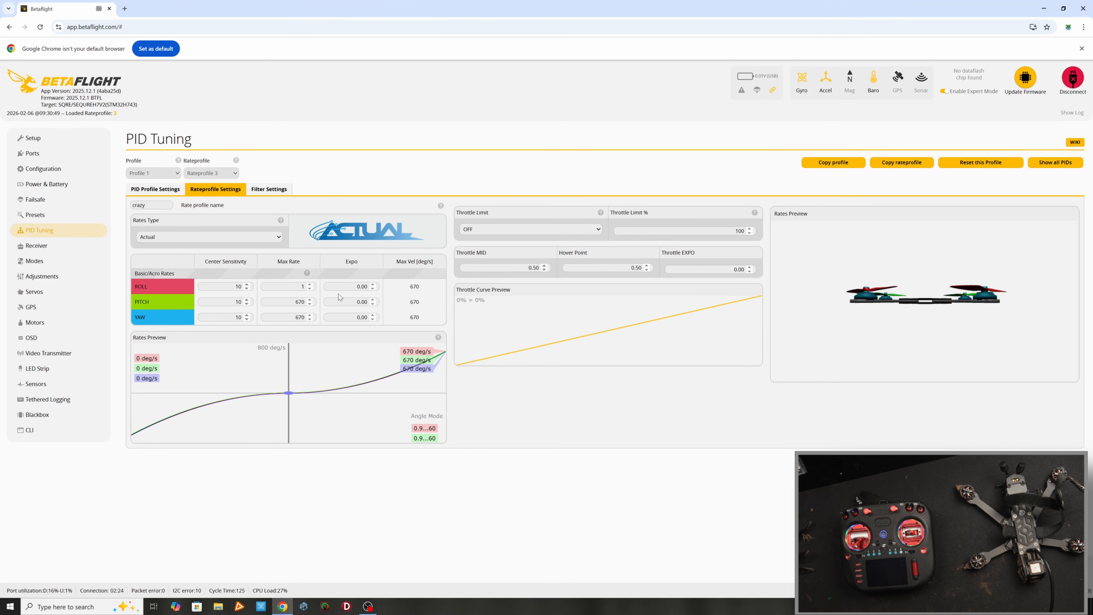
text(400)
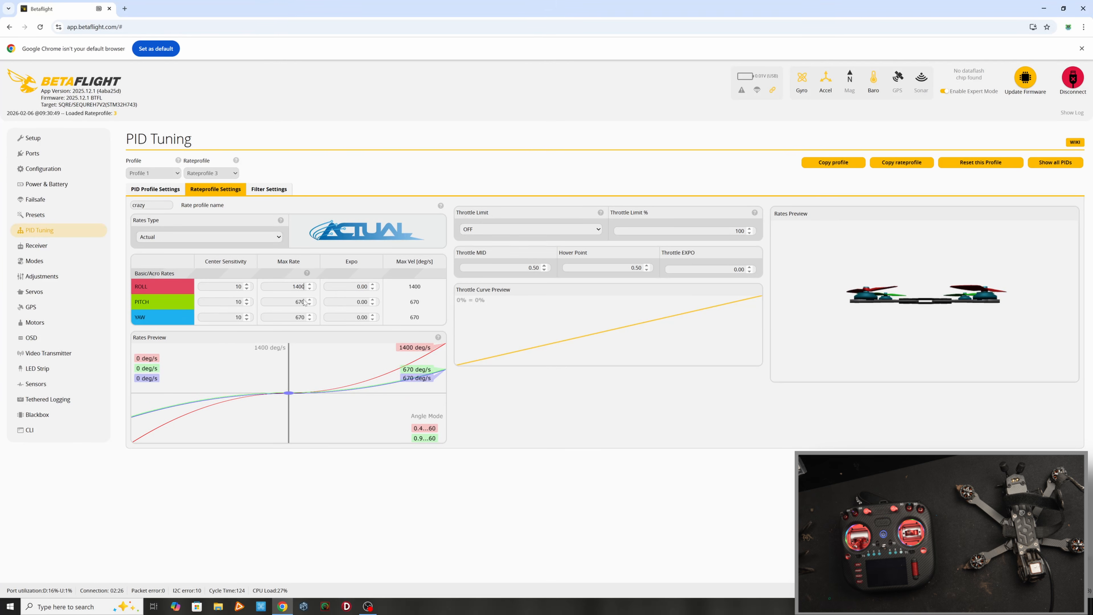
key(Tab)
text(1440)
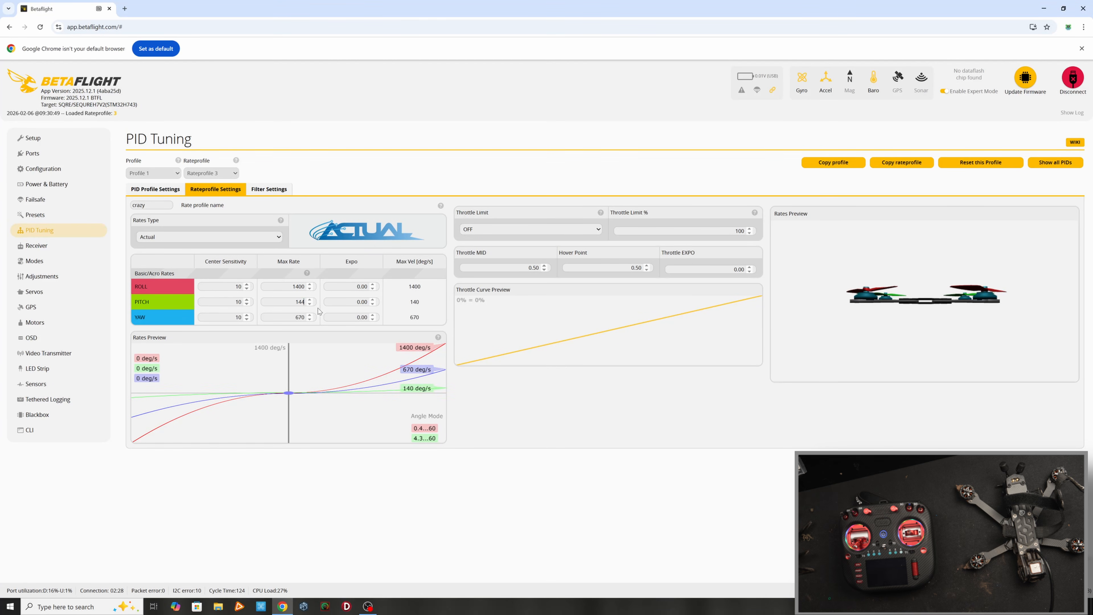
double_click(287, 301)
text(1400)
key(Tab)
text(1)
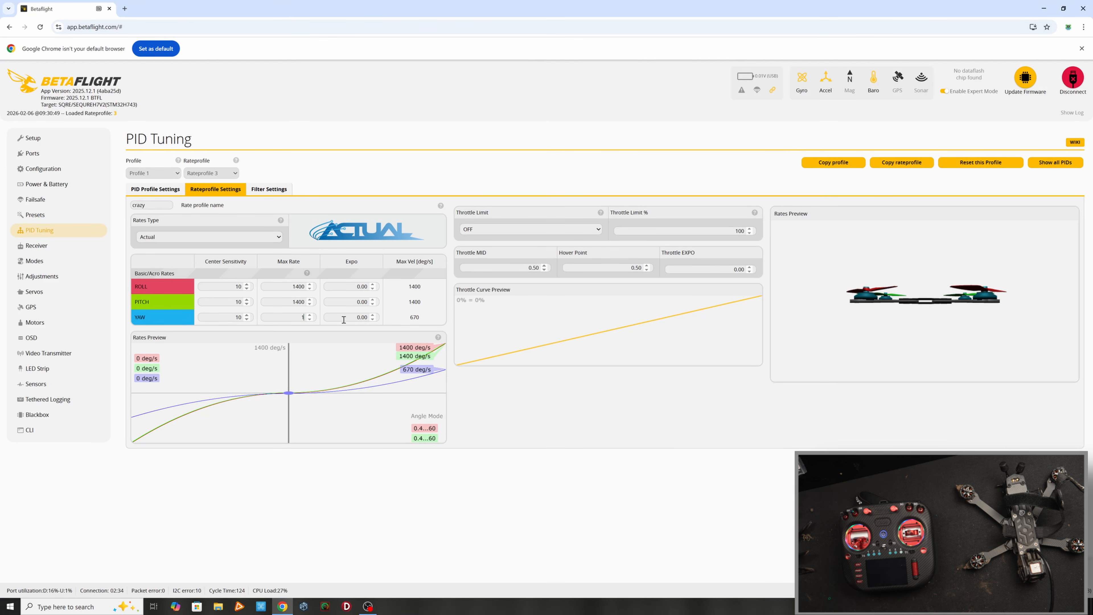
text(200)
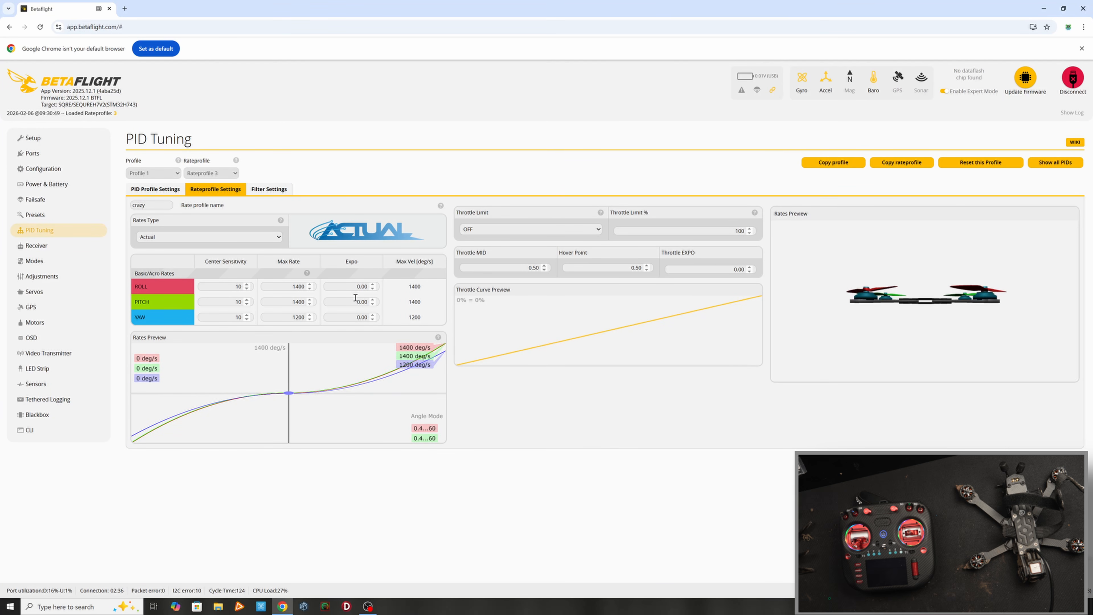
Set the "crazy" profile's Expo to 0.10 for roll and pitch and 0.15 for yaw, and save
drag(362, 286, 375, 289)
text(101)
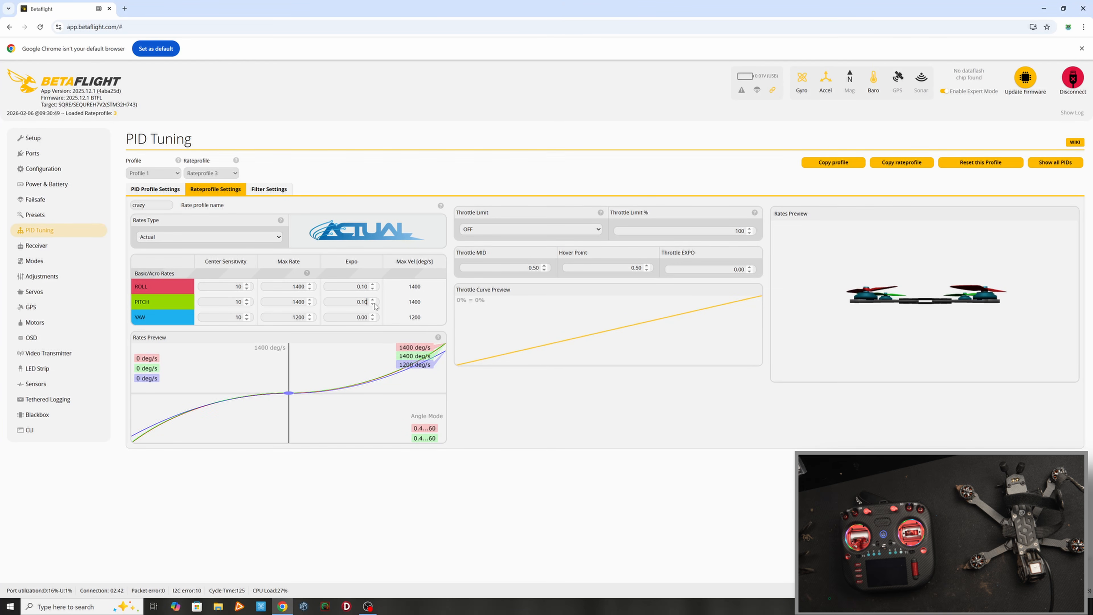
text(15)
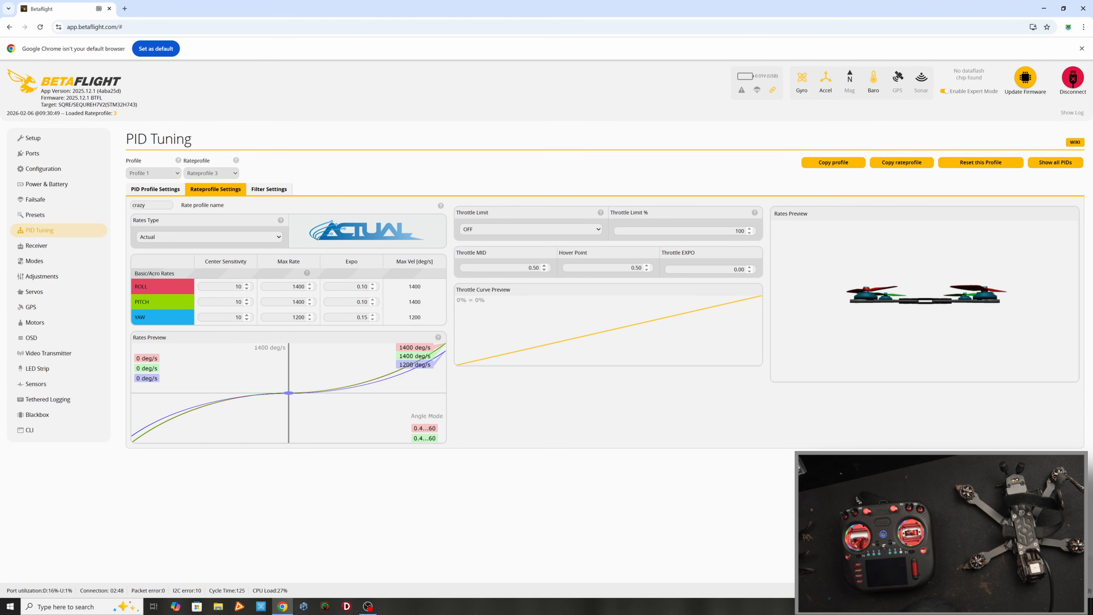
click(1059, 570)
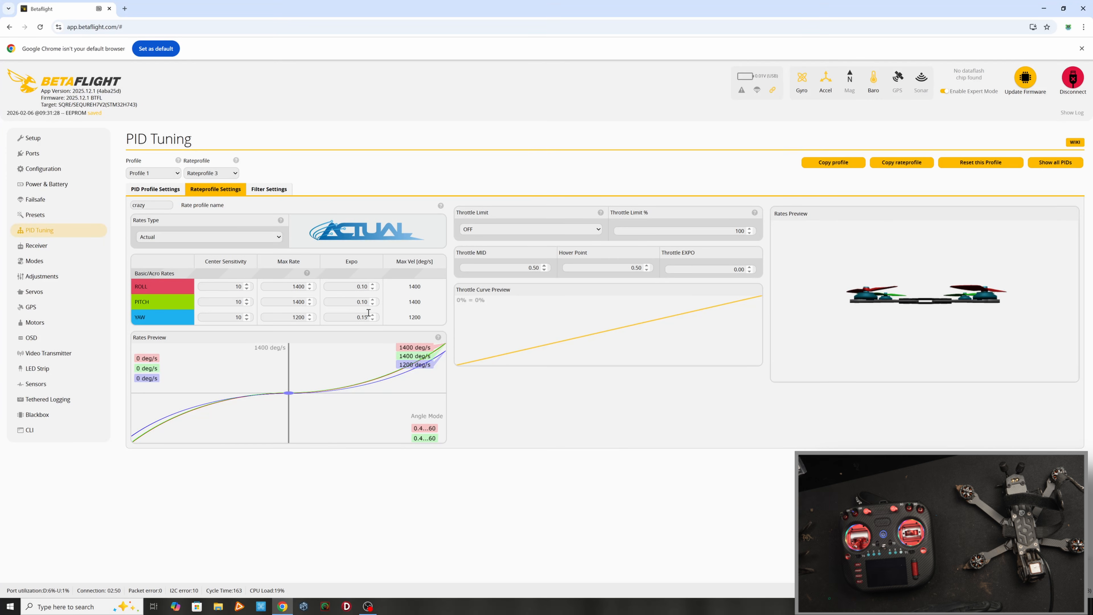
Step back through Rateprofile 2 and select Rateprofile 1
click(222, 172)
click(210, 196)
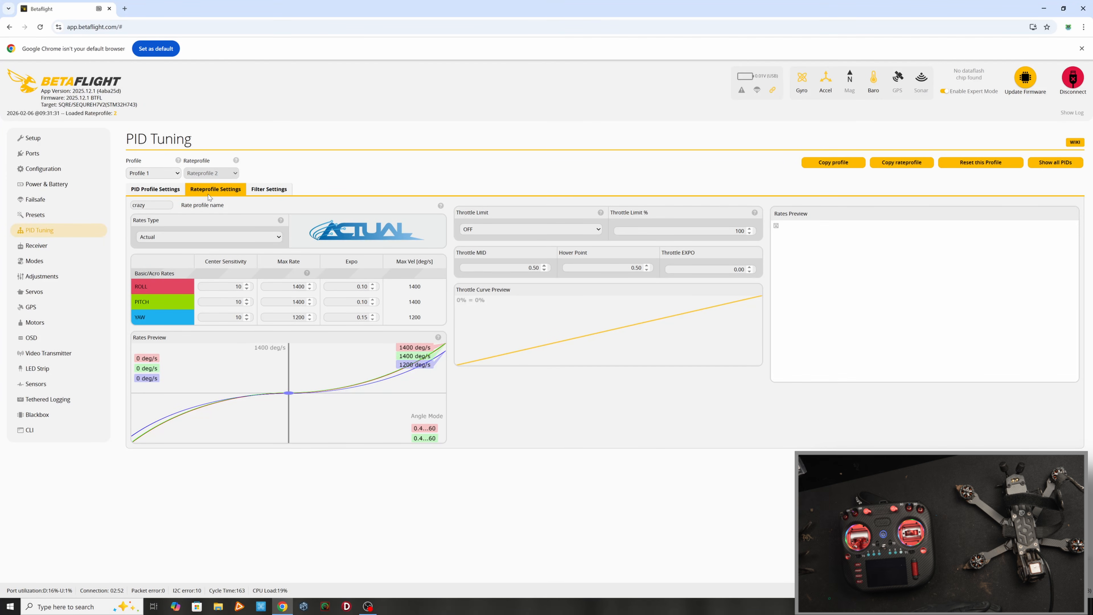
click(216, 173)
click(212, 185)
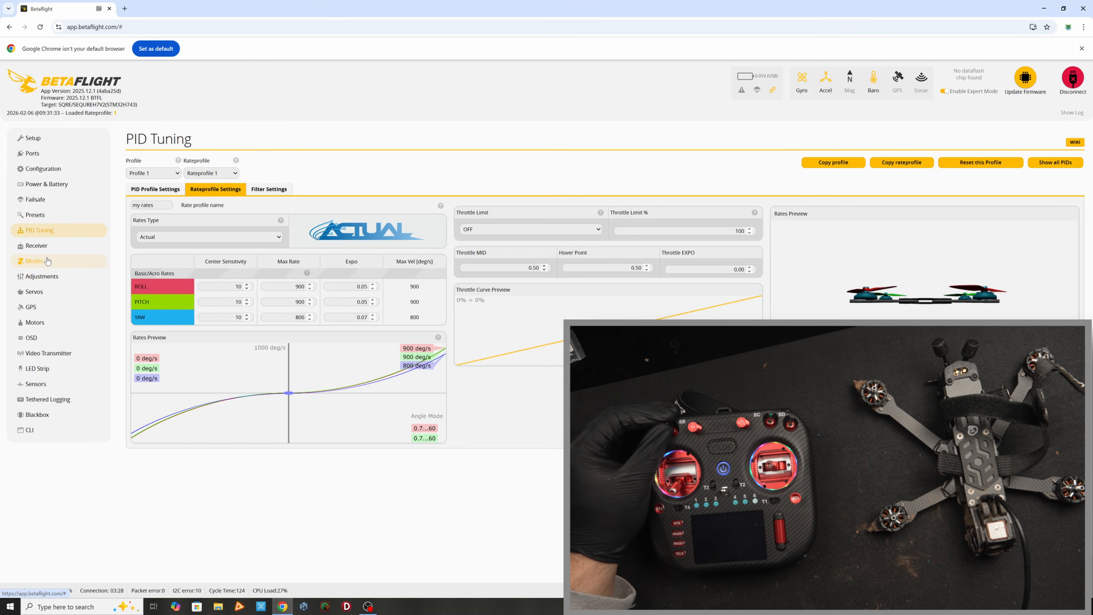
Check the auxiliary channel values on the Receiver page and return to Adjustments
click(53, 278)
click(54, 249)
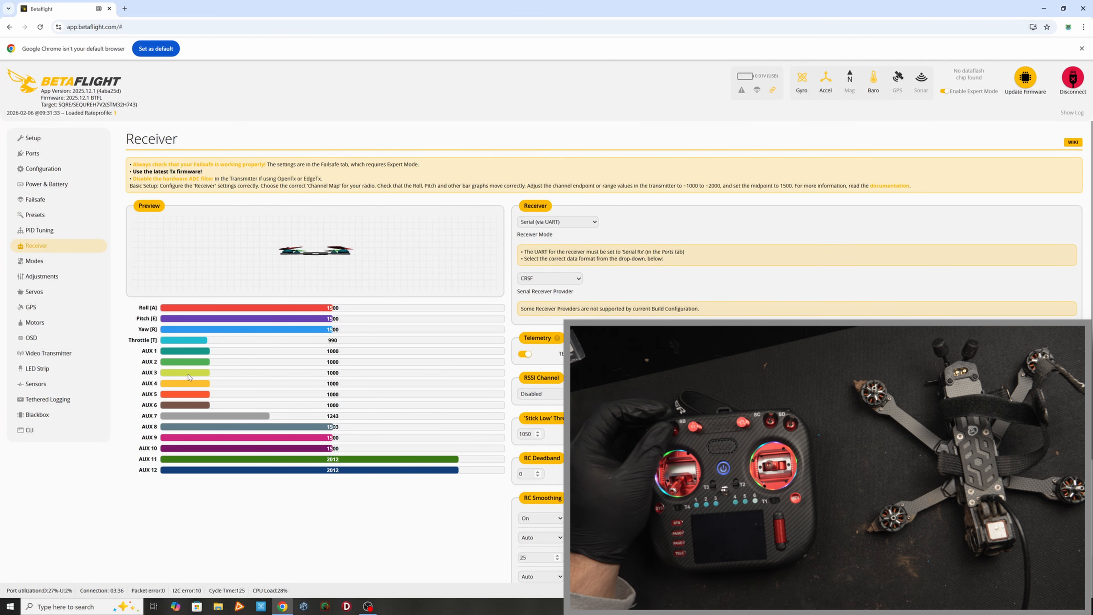
click(42, 276)
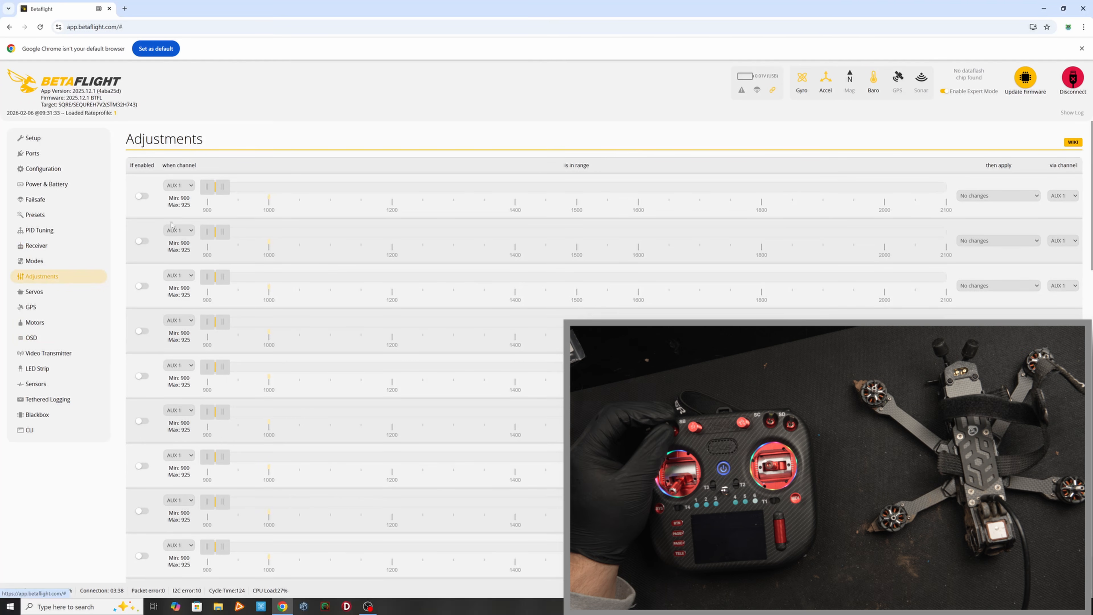
Enable the first three adjustments and set the channel that activates each of them to AUX 3
click(142, 195)
click(142, 240)
click(142, 286)
click(181, 186)
click(179, 217)
click(179, 231)
click(180, 263)
click(181, 278)
click(185, 308)
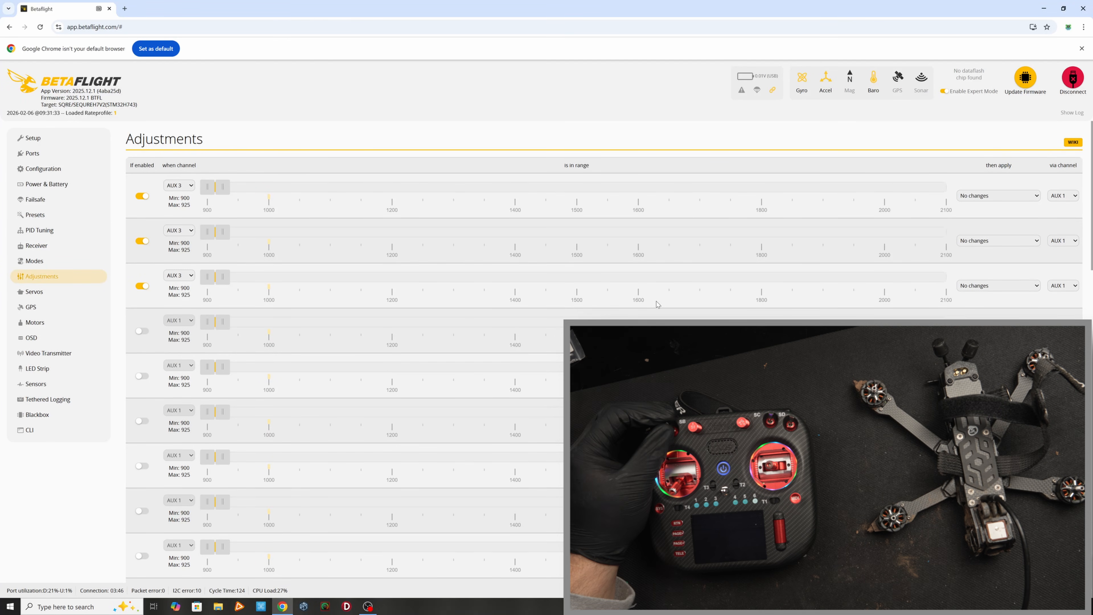
Set the via channel of the three enabled adjustments to AUX 3
click(1063, 286)
click(1064, 317)
click(1067, 241)
click(1068, 273)
click(1069, 196)
click(1058, 233)
Set the activation ranges of the three adjustments to 900–1100, 1325–1625 and 1825–2100
drag(222, 191, 333, 204)
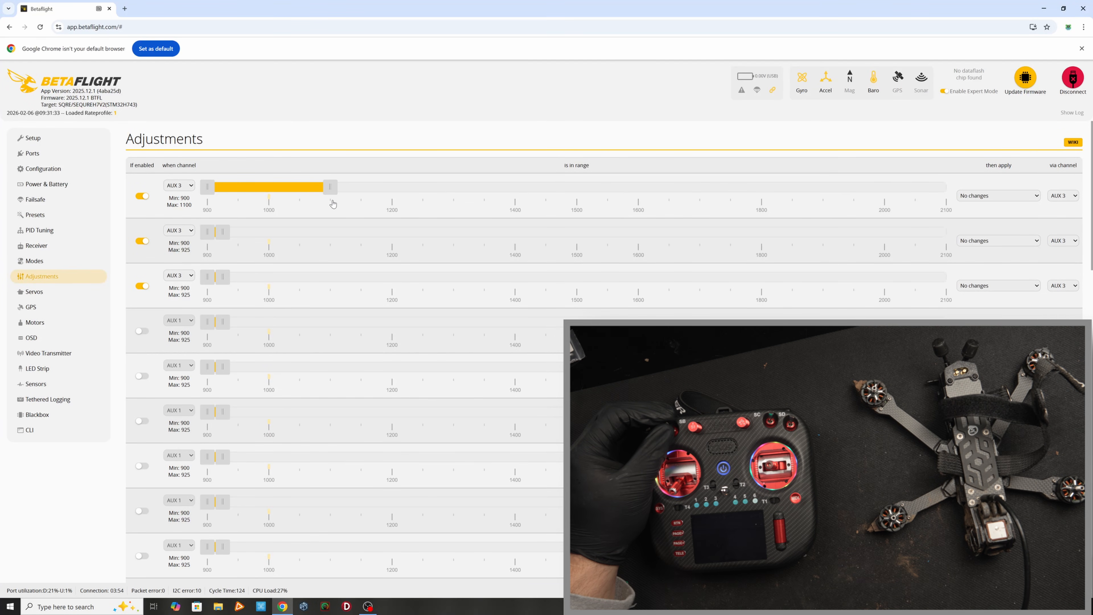
drag(223, 231, 589, 232)
drag(223, 277, 384, 302)
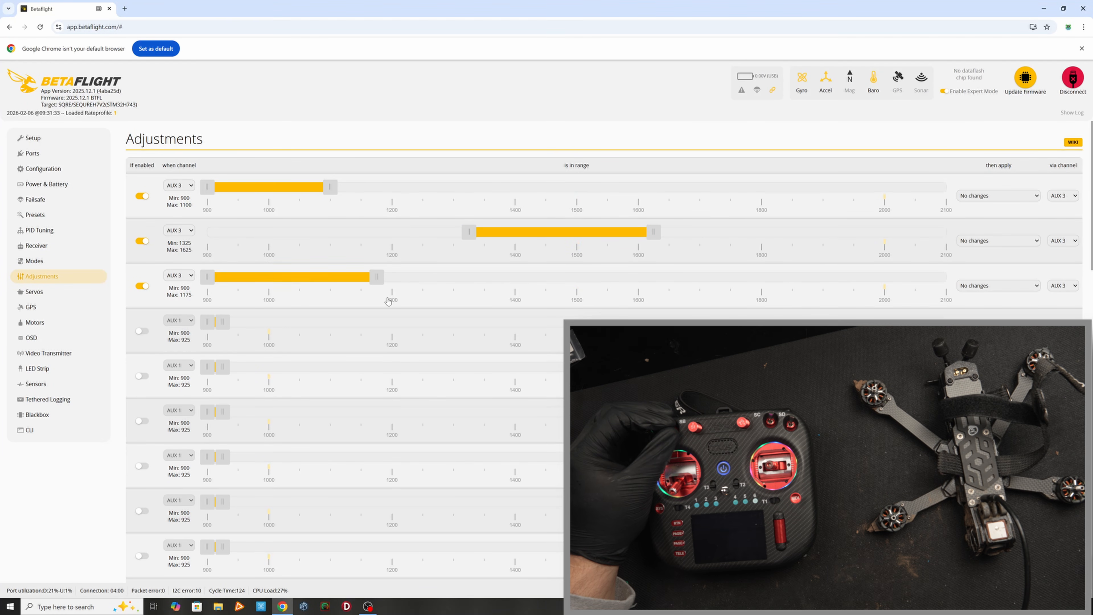
drag(320, 278, 952, 296)
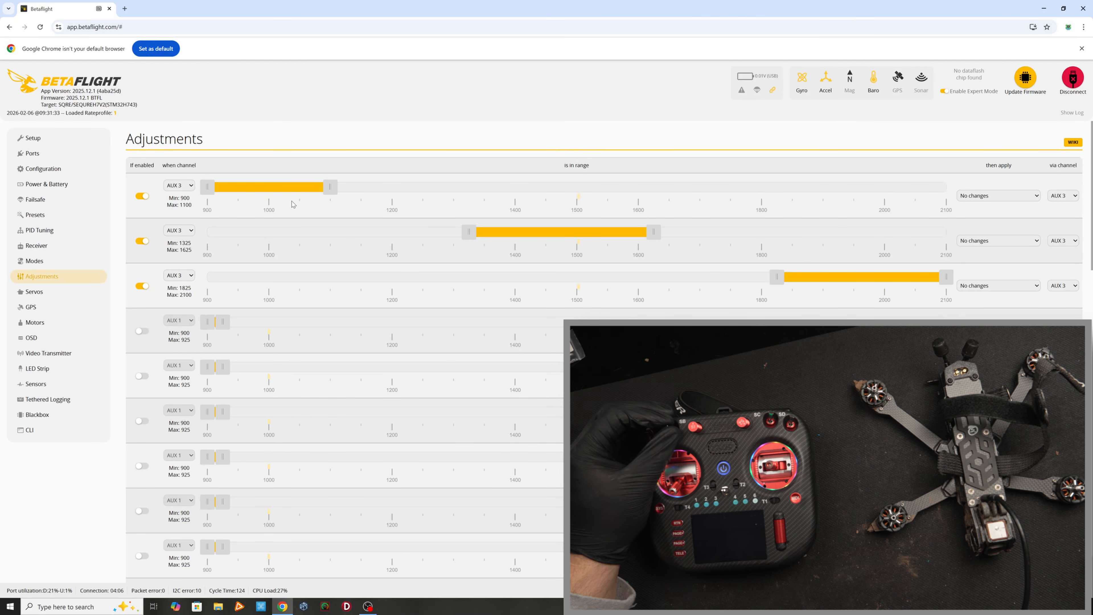
Assign Rate Profile Selection as the applied function of all three adjustments and save
click(978, 197)
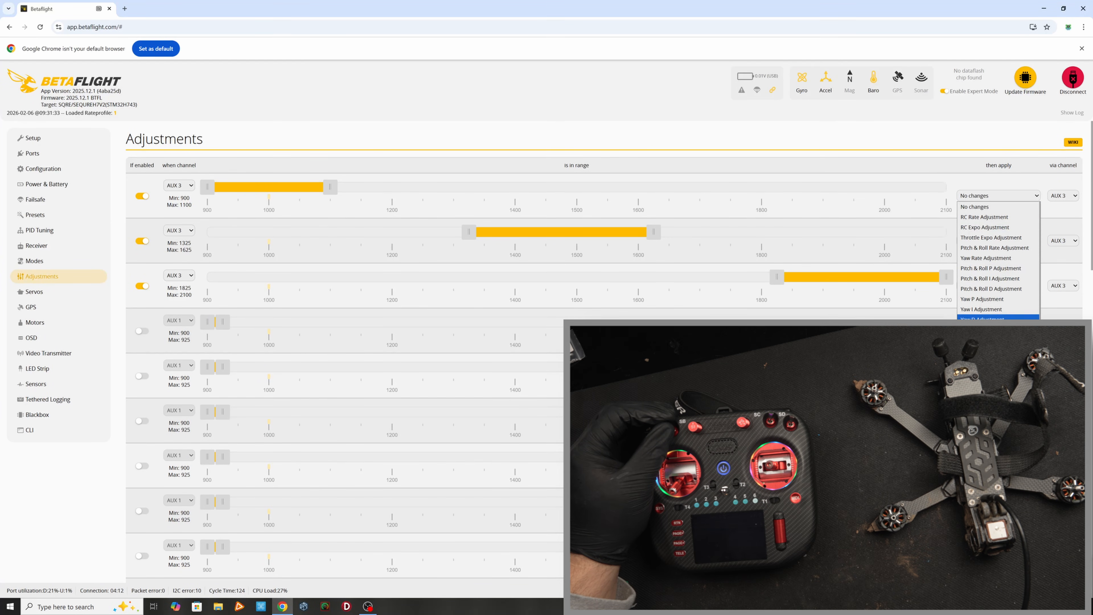
click(990, 330)
click(998, 240)
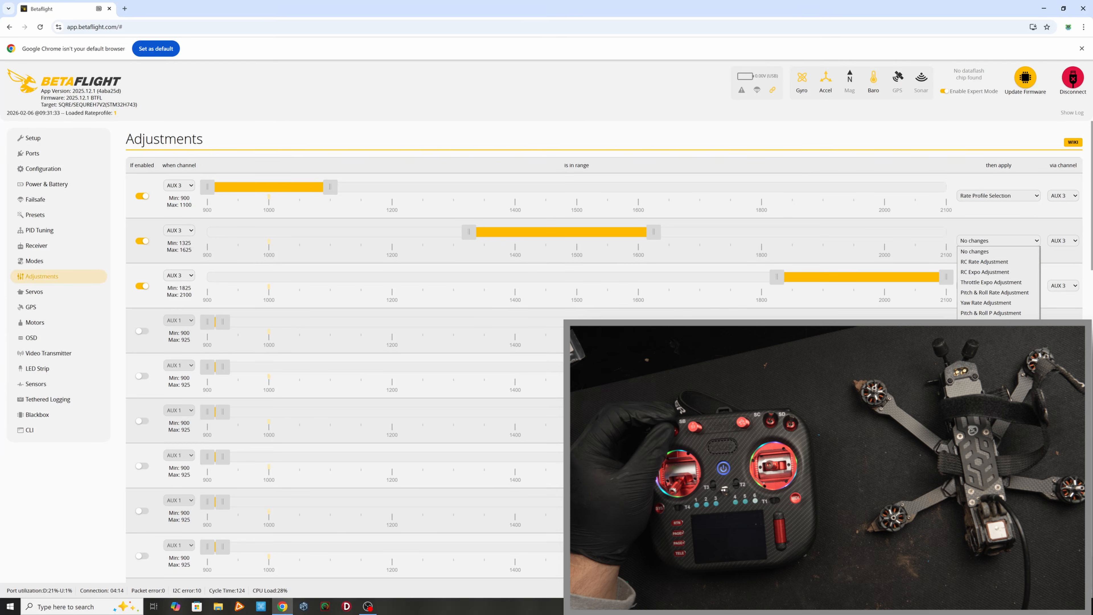
click(990, 375)
click(997, 285)
click(990, 420)
click(1067, 570)
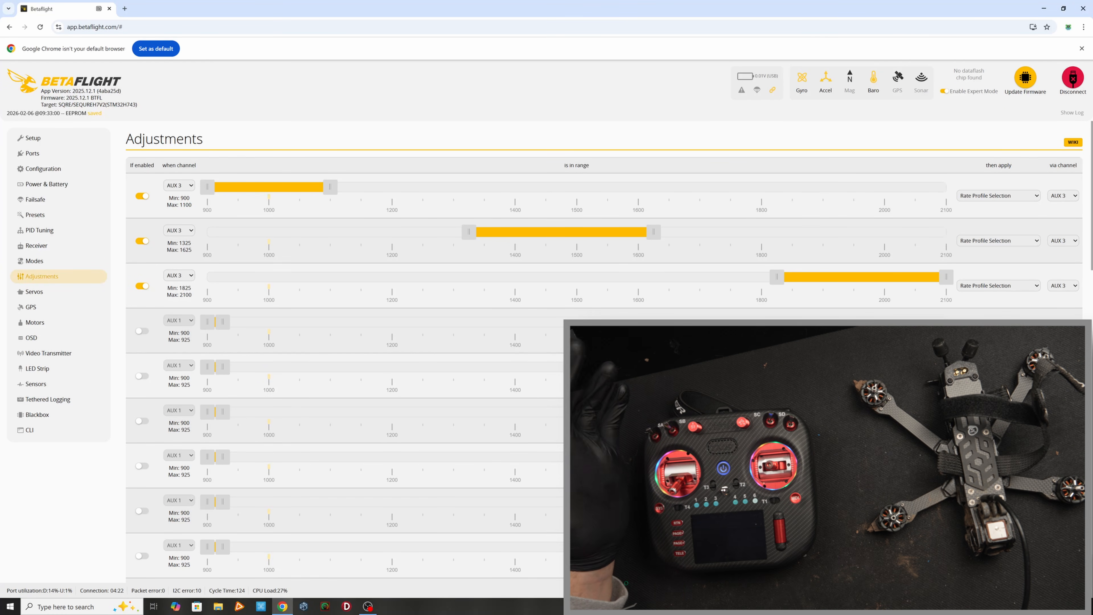
View the rate profile settings in PID Tuning to check that the AUX 3 switch changes the active rate profile
click(39, 230)
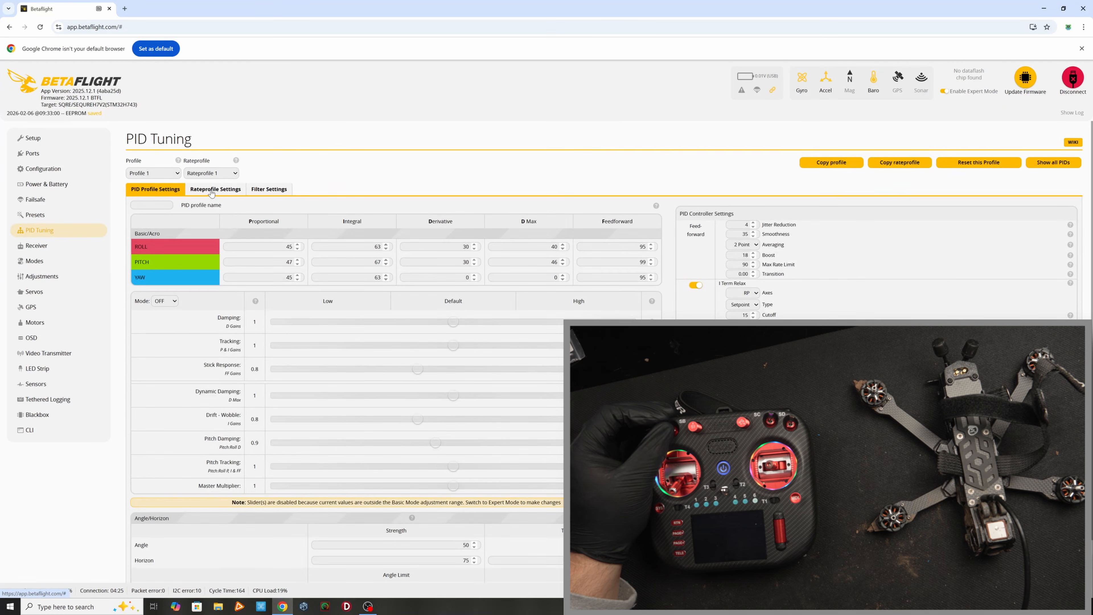
click(211, 190)
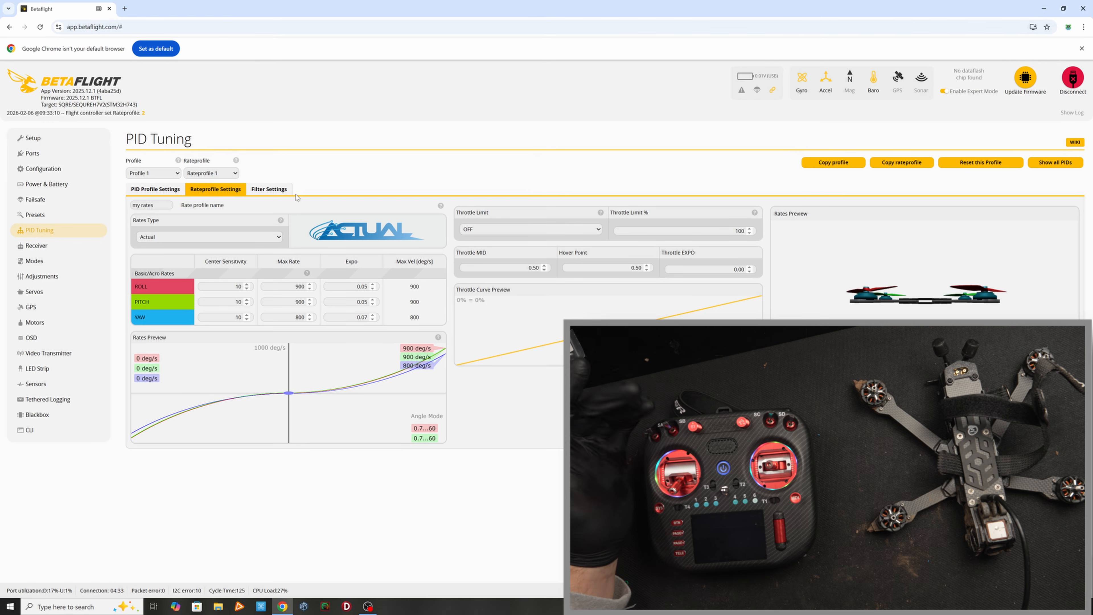
Enable the "Profile: rate profile name" OSD element for the first OSD profile and save the OSD settings
click(31, 337)
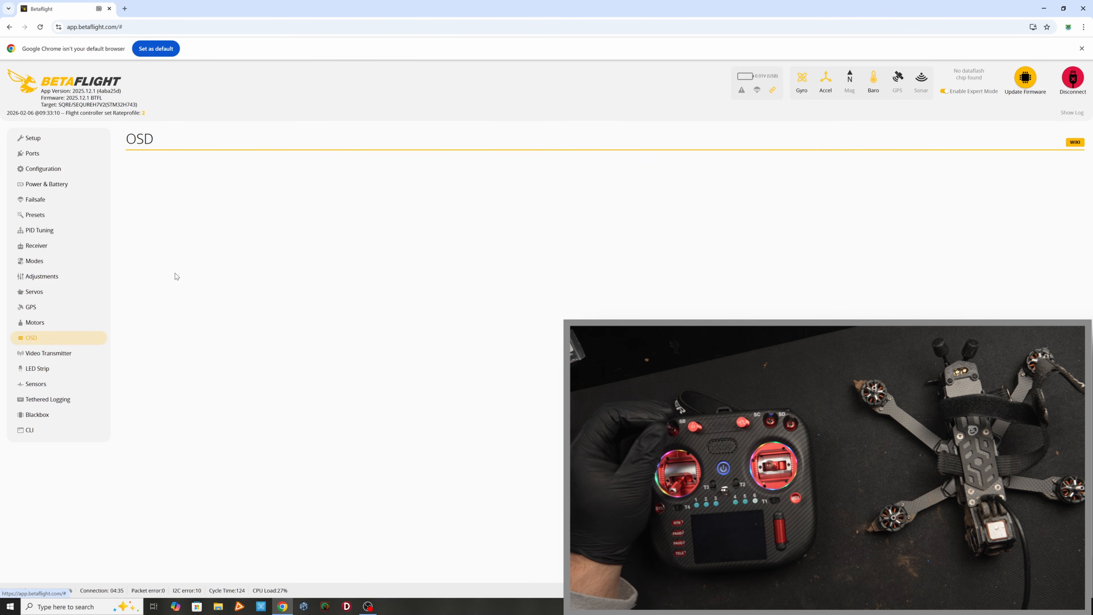
scroll(211, 363, down, 4)
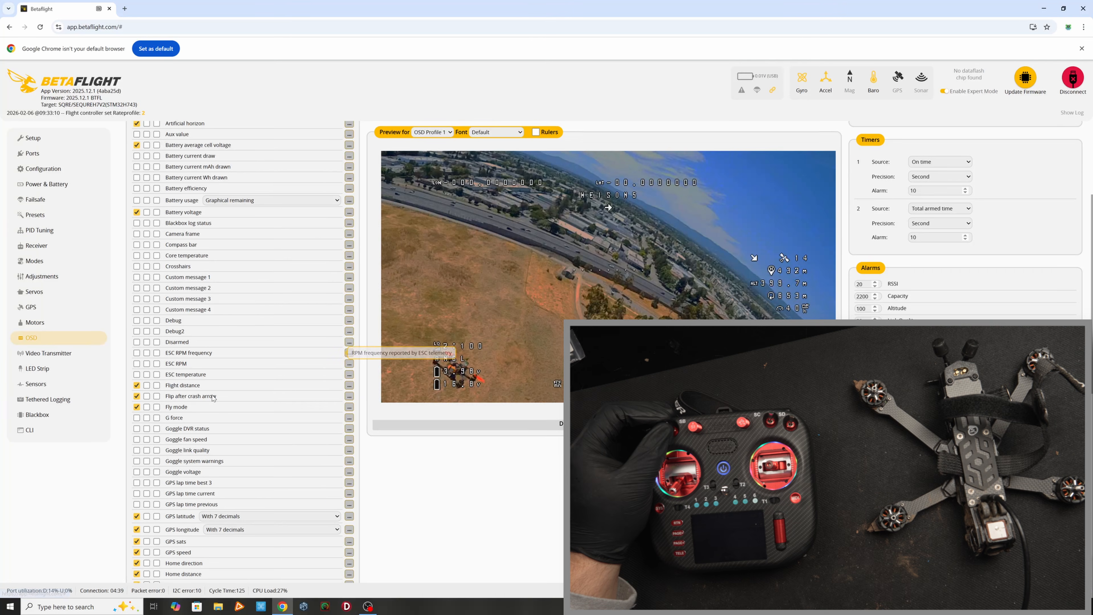
scroll(186, 455, down, 7)
scroll(187, 454, down, 2)
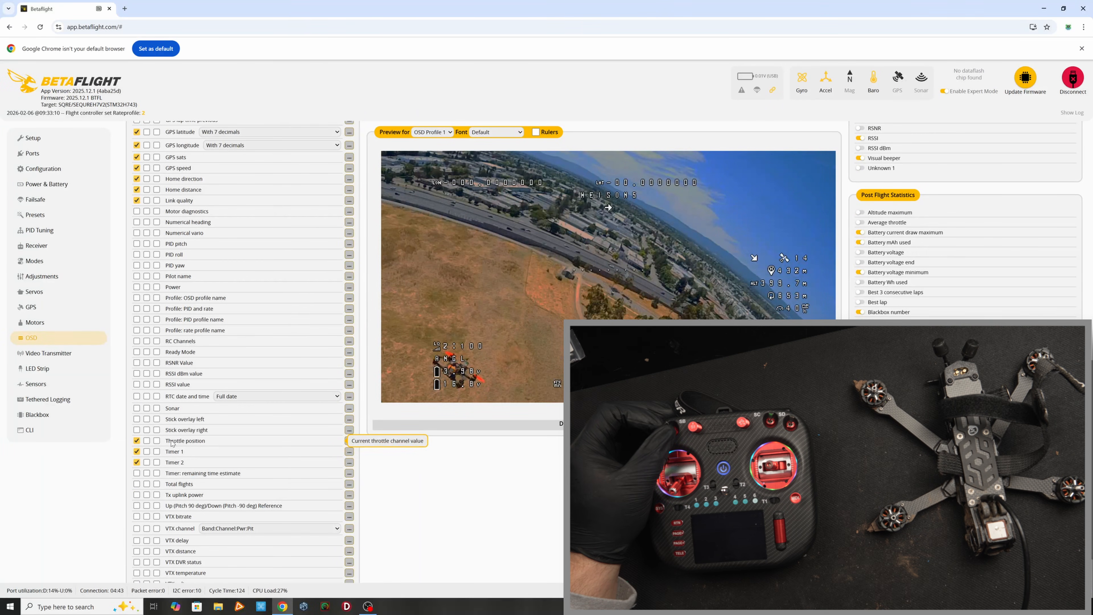
scroll(171, 442, down, 1)
click(136, 276)
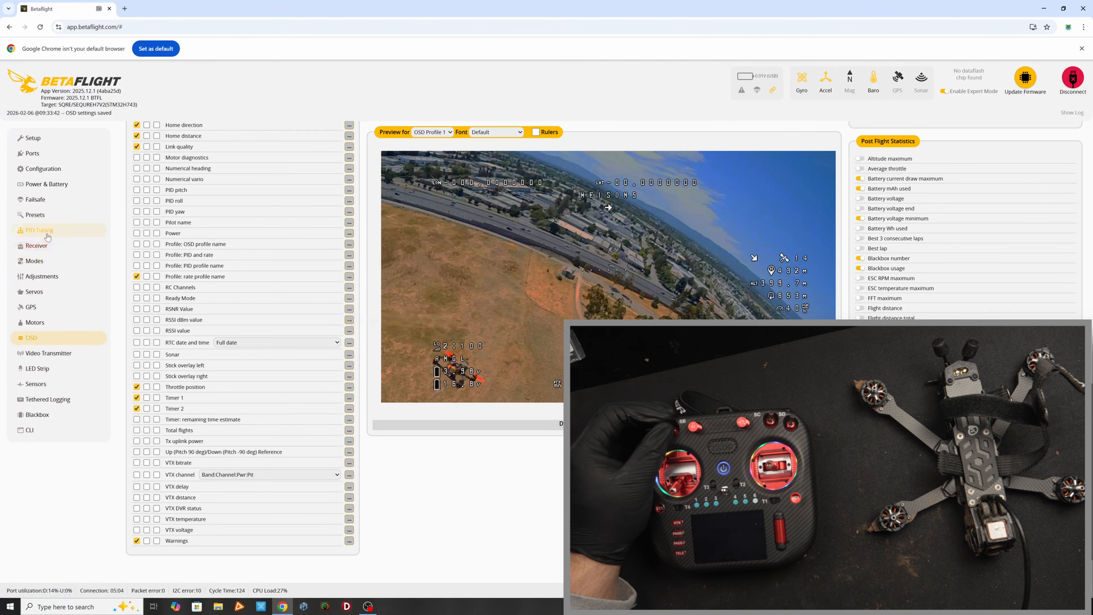
Reopen the rate profile settings in PID Tuning to check which rate profile the switch has selected
click(71, 233)
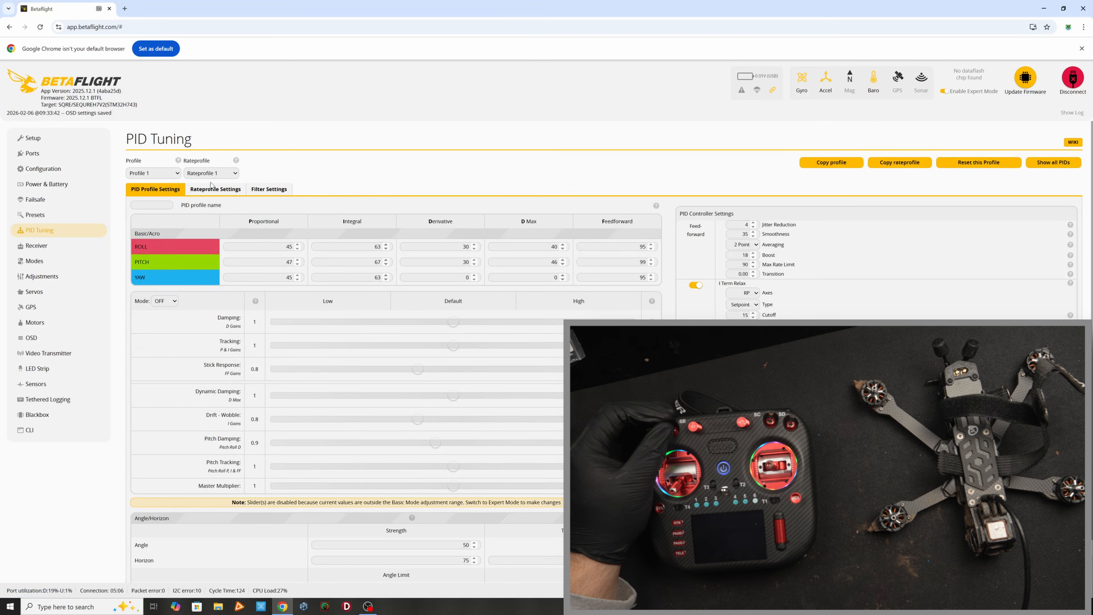
click(215, 190)
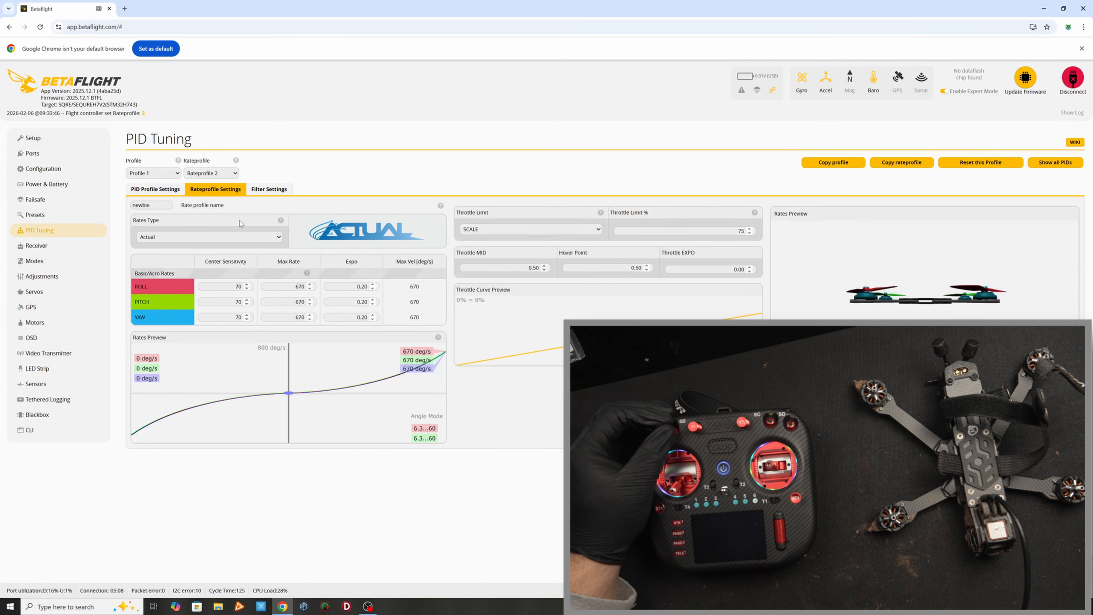